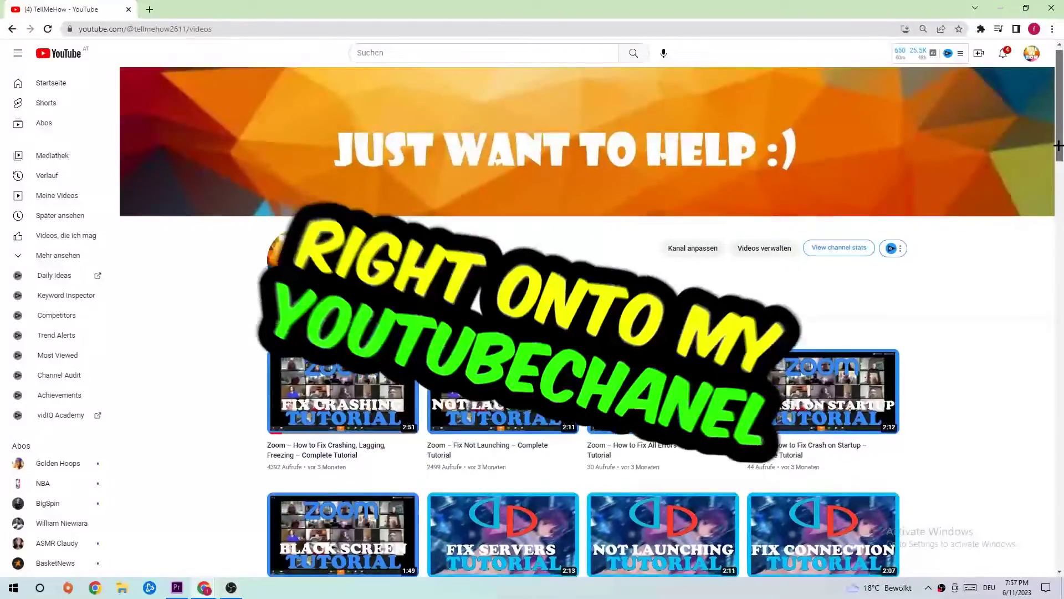
Step: Go from Start to Settings, Update & Security, showing Windows Update reporting the PC up to date
scroll(1058, 145, "down", 6)
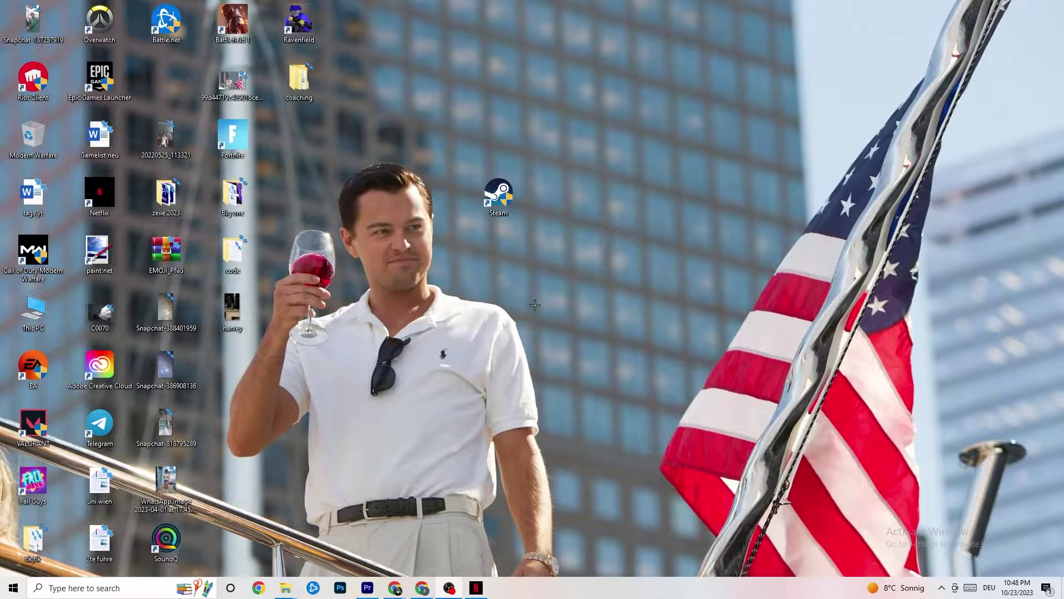
left_click(13, 588)
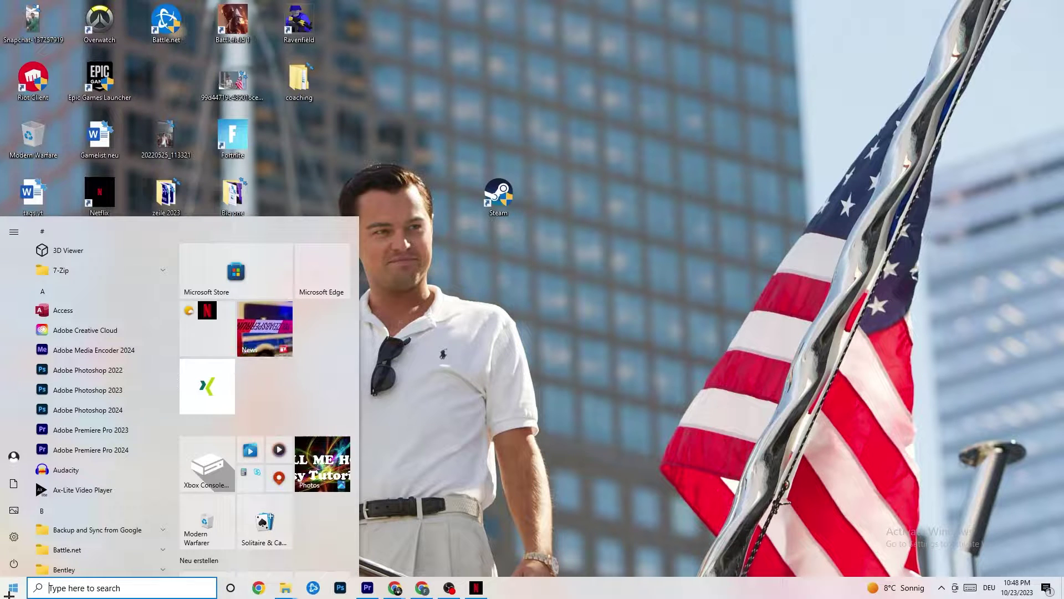
left_click(14, 536)
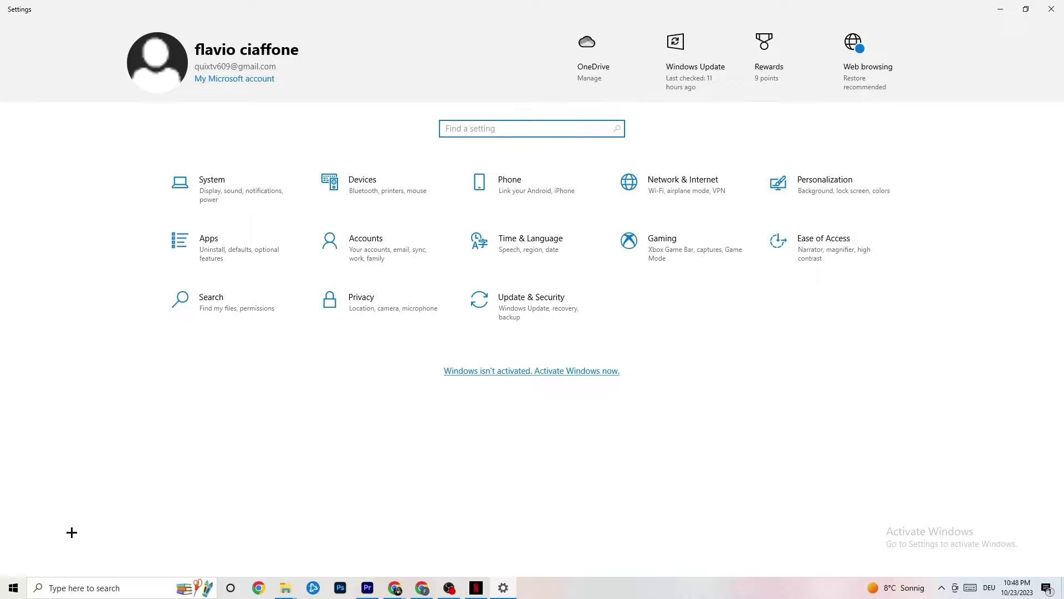
left_click(514, 318)
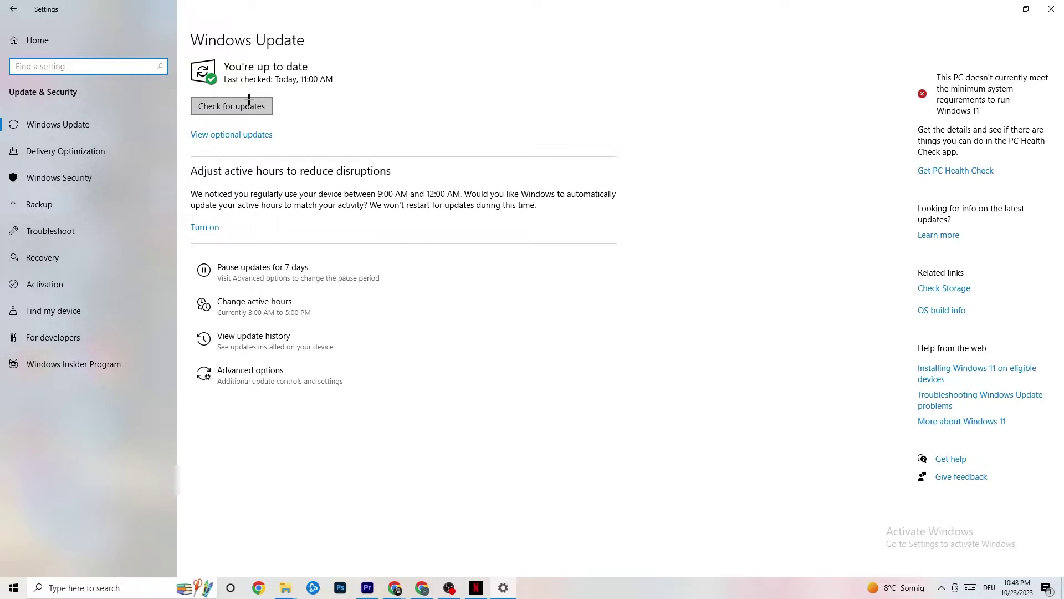
left_click(311, 75)
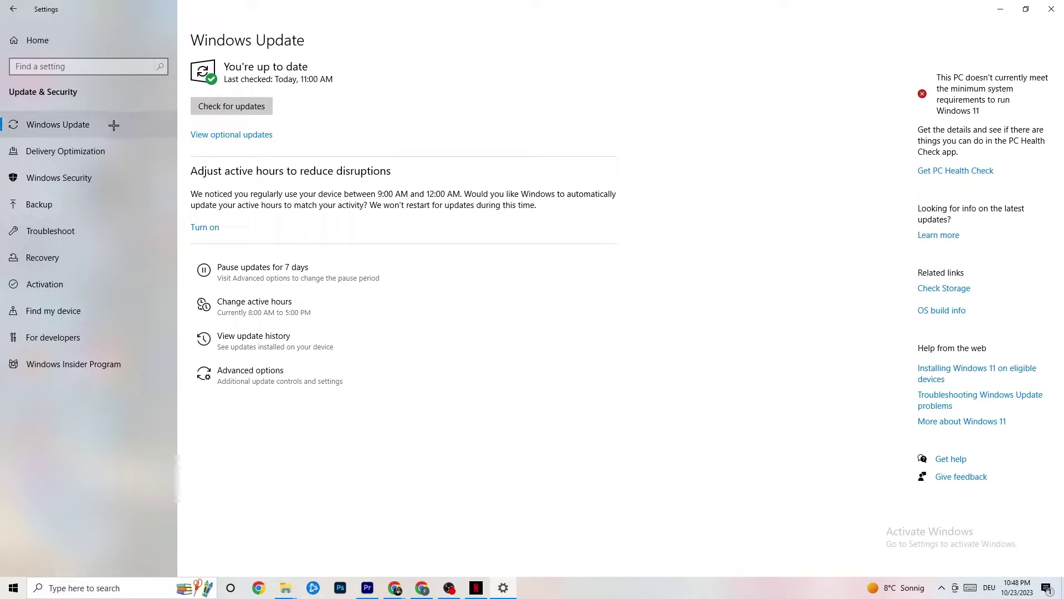
Step: Look over the Troubleshoot page, then minimize Settings to reveal the desktop
left_click(66, 237)
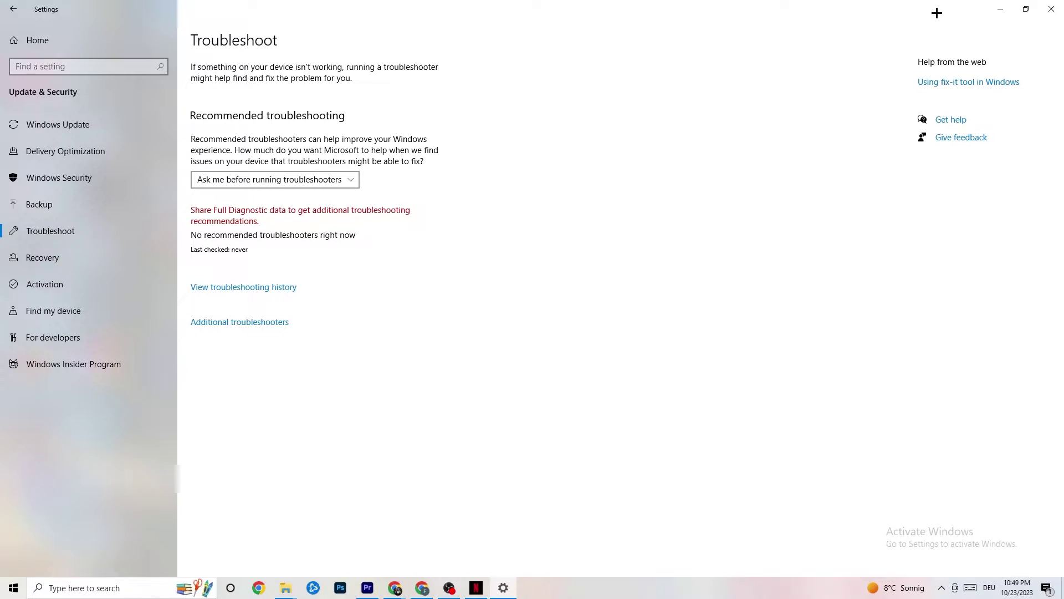
left_click(1000, 8)
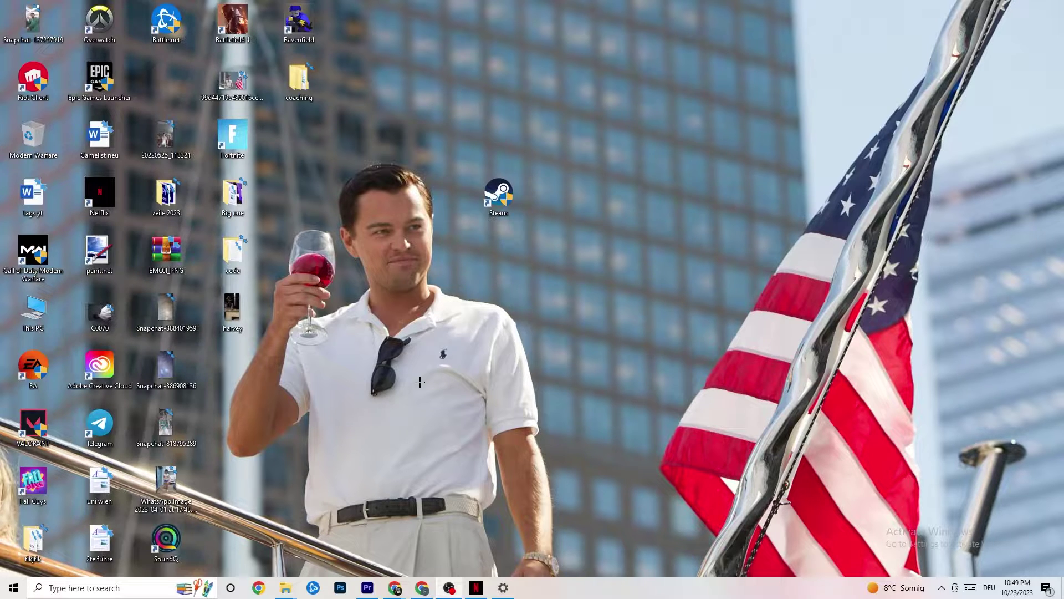
left_click_drag(492, 197, 509, 230)
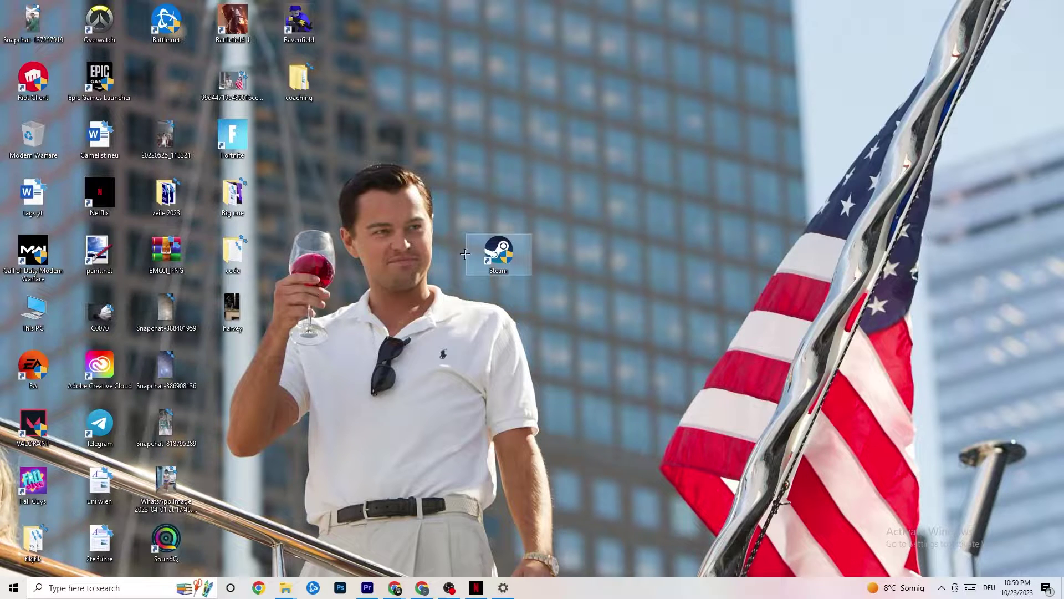
right_click(502, 250)
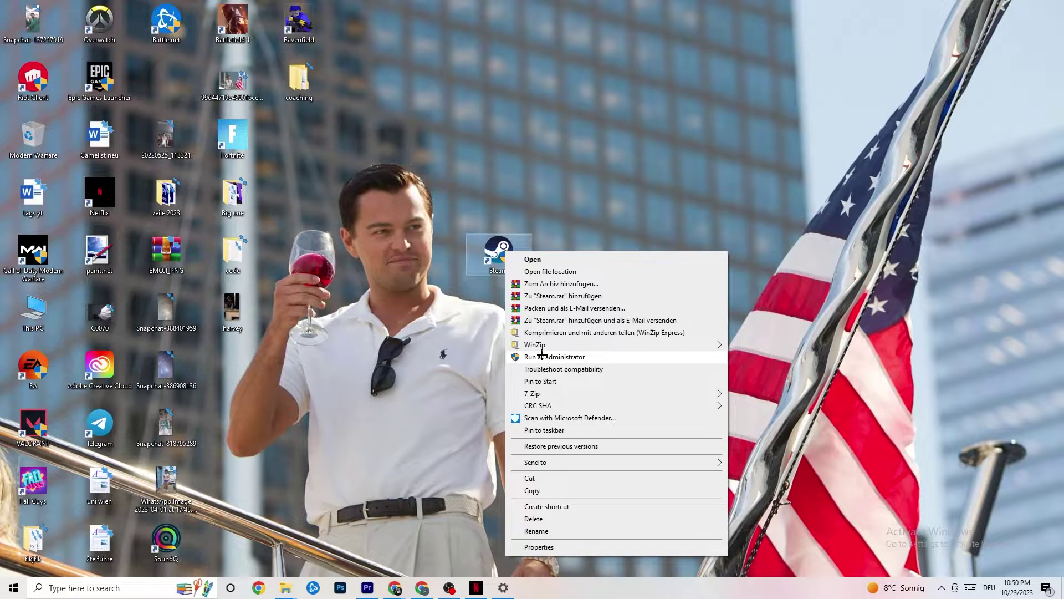
left_click(423, 338)
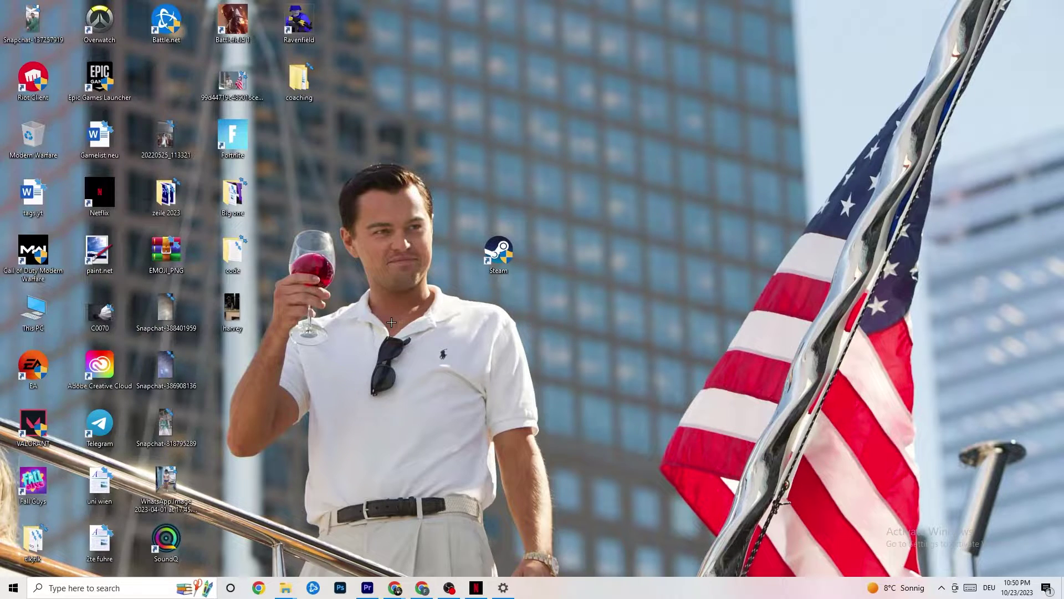
left_click_drag(506, 261, 489, 190)
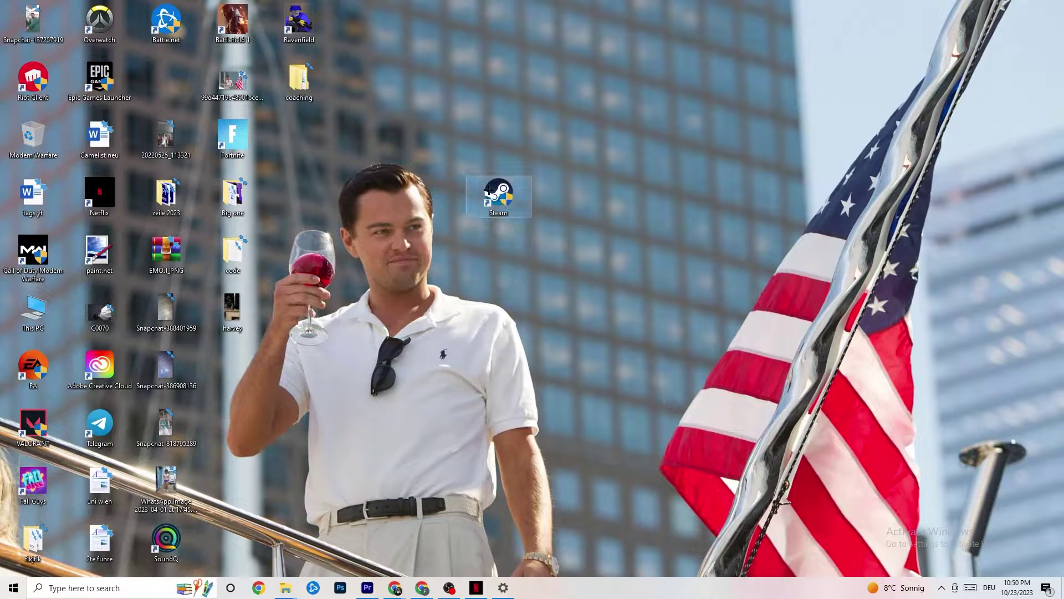
Step: Set the Steam shortcut to Windows 8 compatibility mode with Run as administrator
right_click(489, 190)
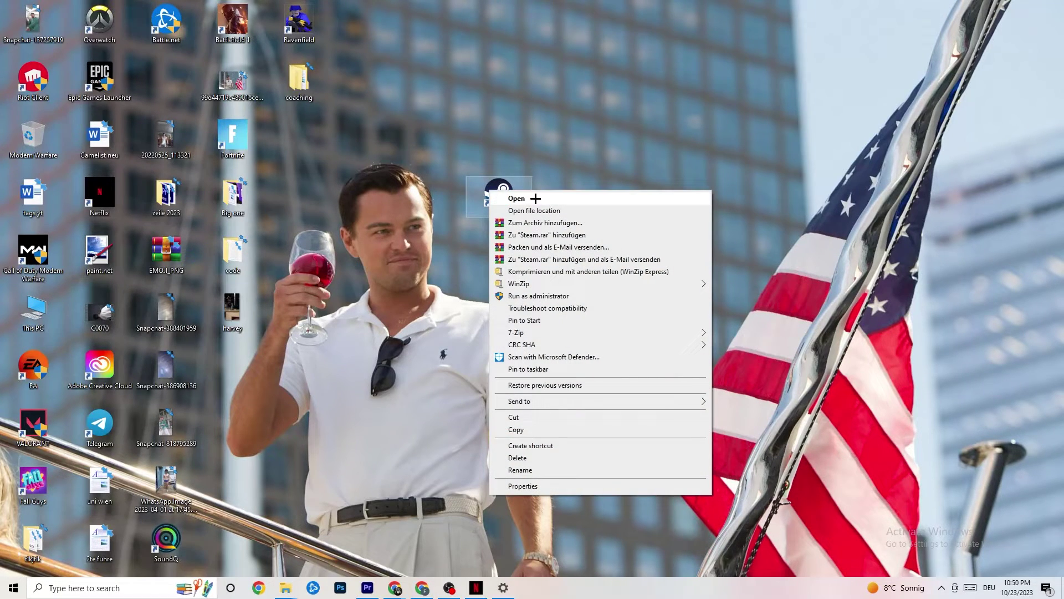
left_click(530, 487)
left_click_drag(575, 200, 517, 95)
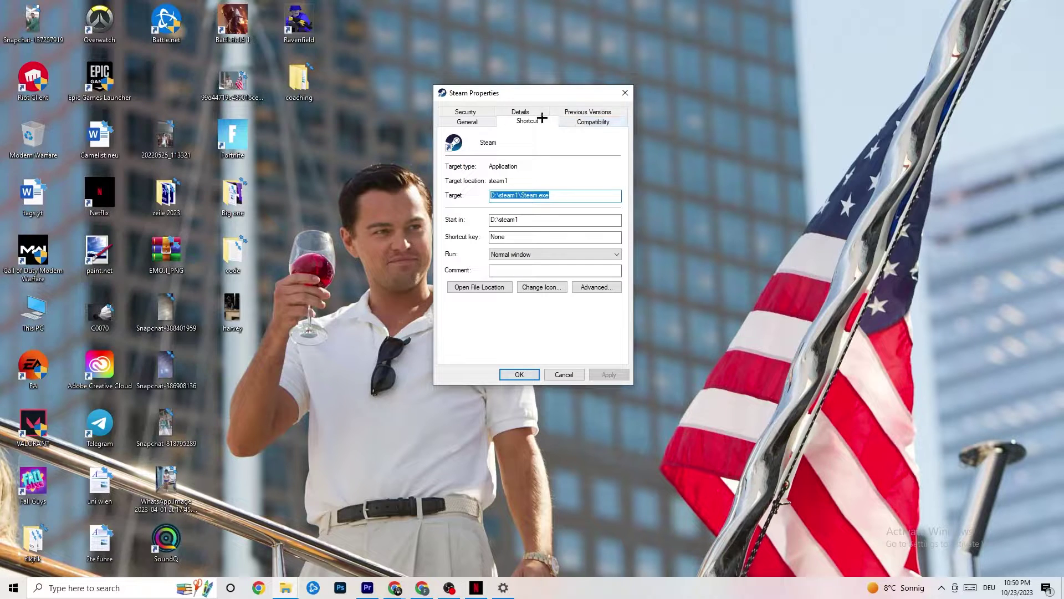
left_click(588, 121)
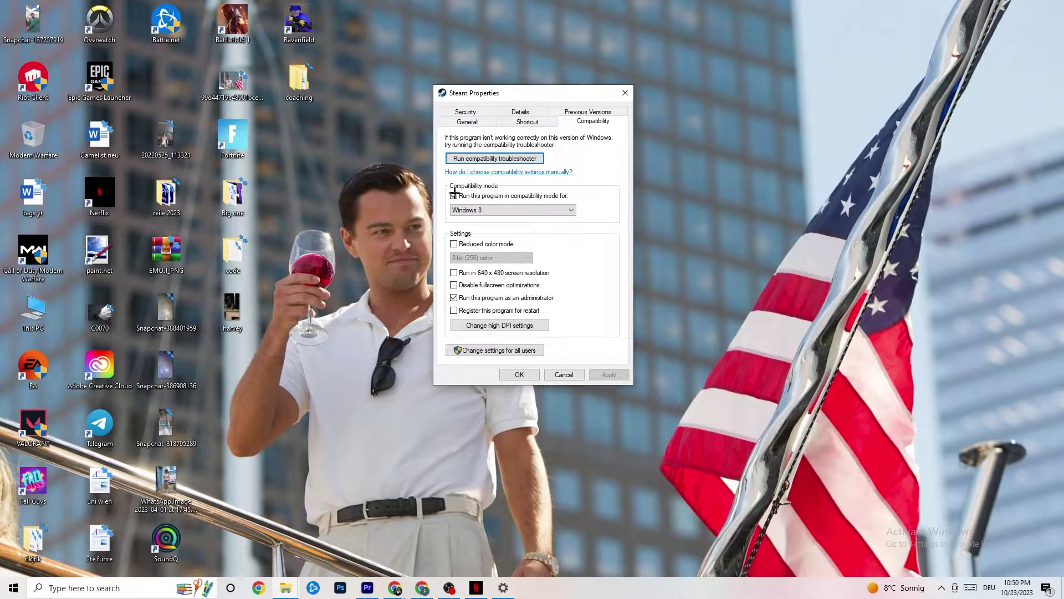
left_click(538, 206)
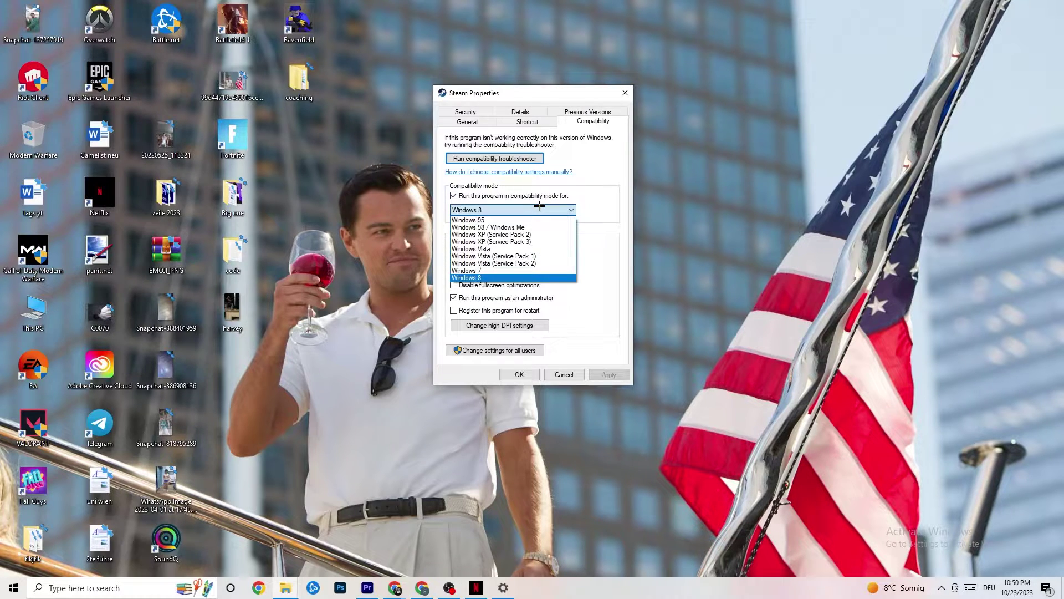
left_click(520, 277)
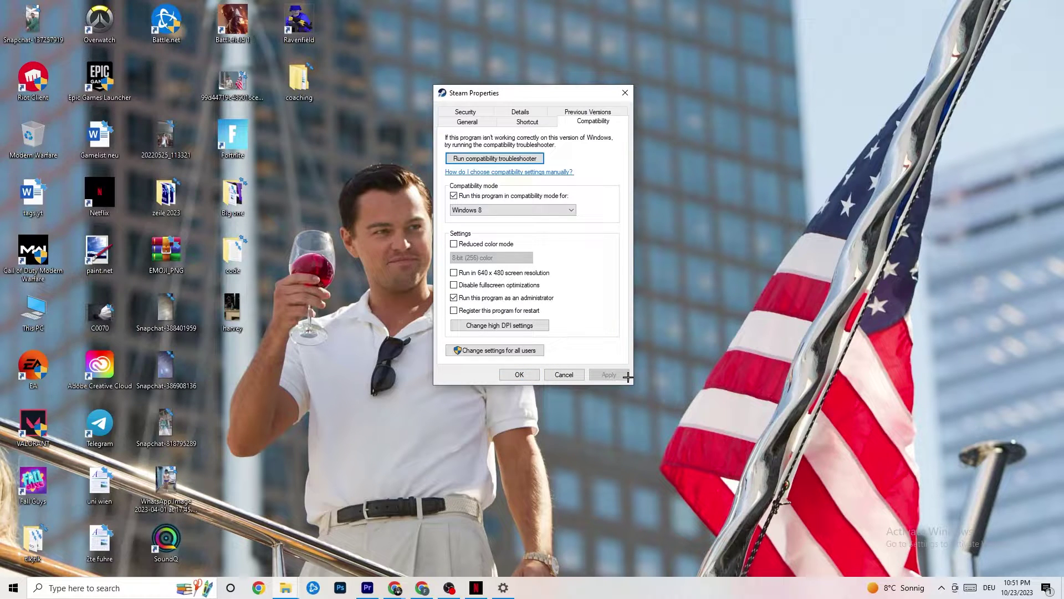
left_click(521, 375)
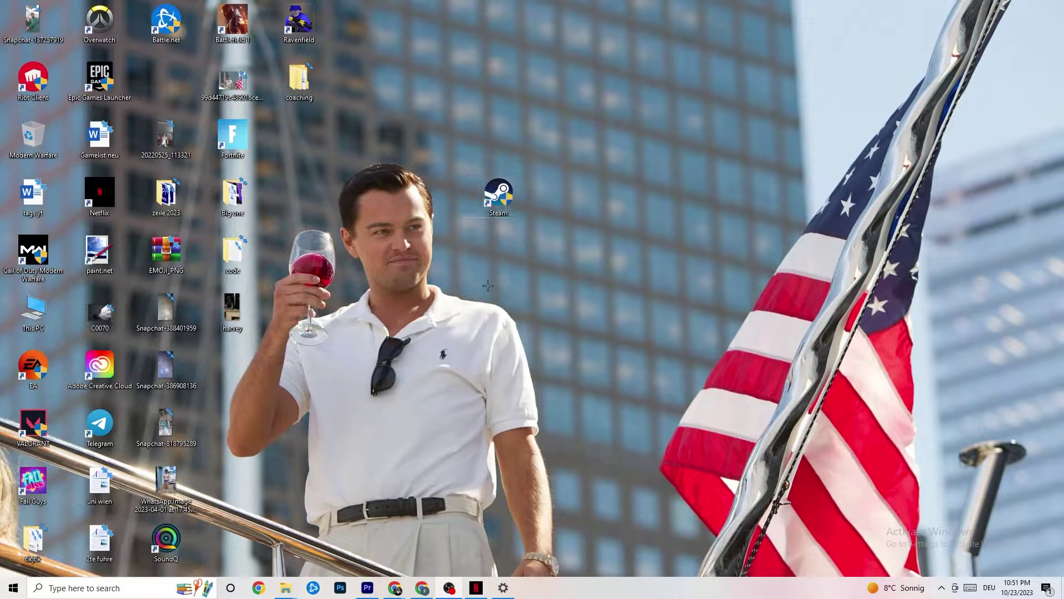
Step: Dismiss the Steam shortcut's context menu and bring up the Start menu
right_click(478, 198)
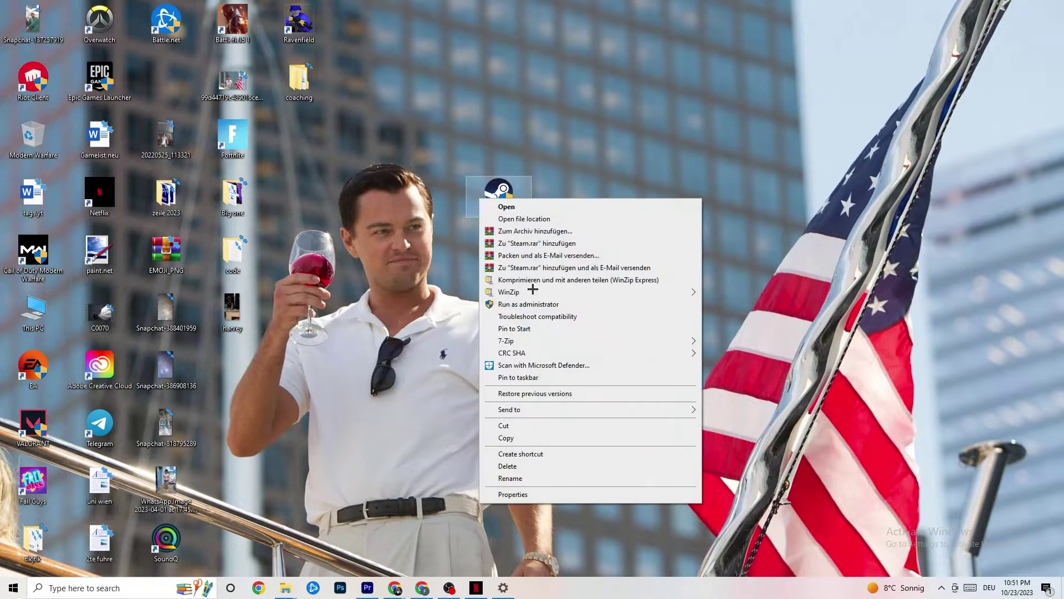
left_click(391, 244)
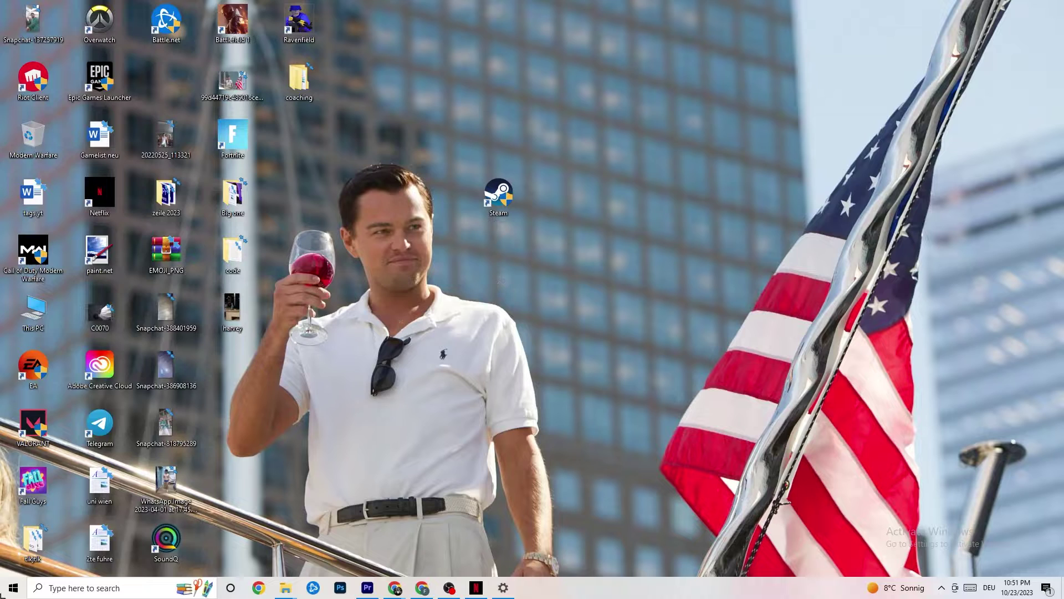
left_click(13, 587)
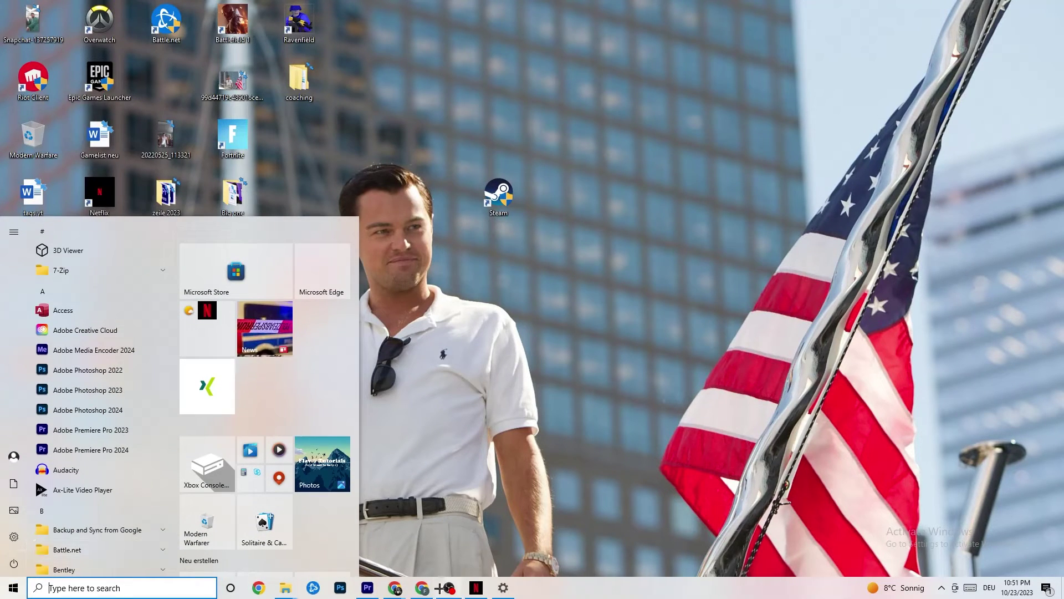
Step: Leave Display scaling at 100% in System settings, then move to Power & sleep
left_click(502, 588)
left_click(37, 40)
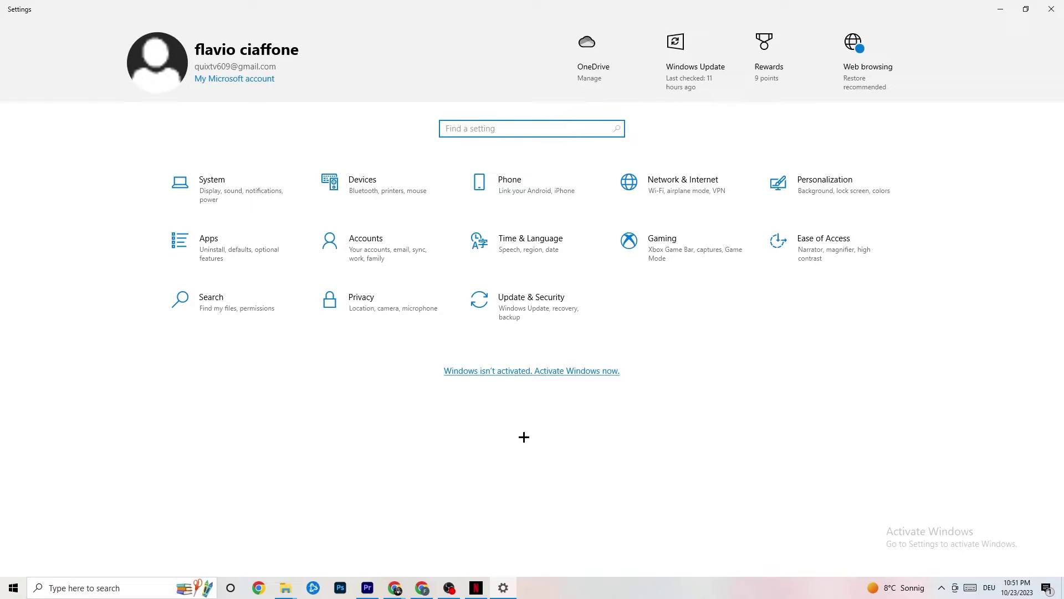
left_click(250, 201)
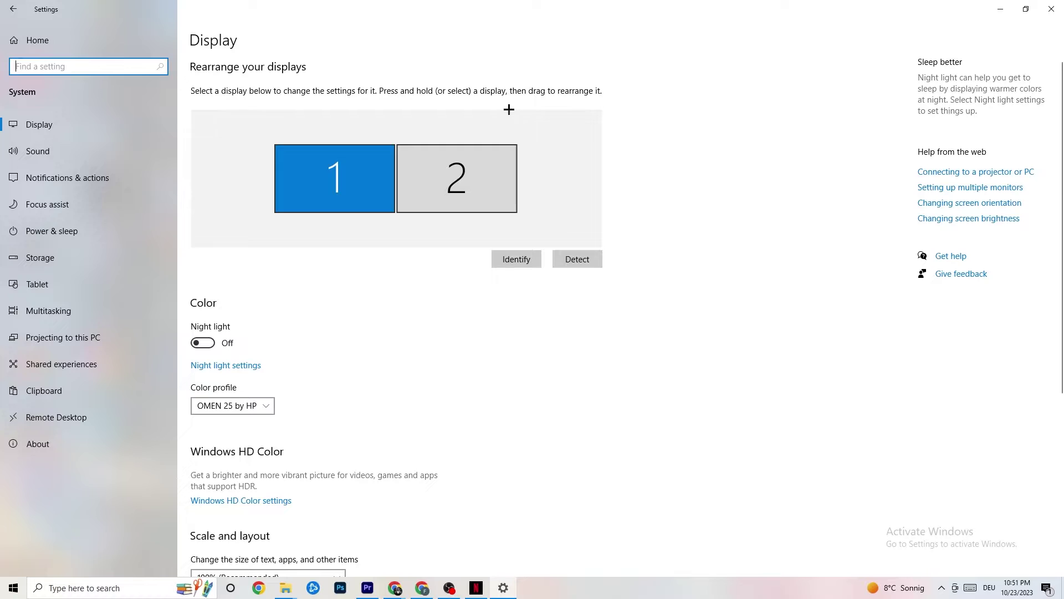
scroll(280, 251, "down", 5)
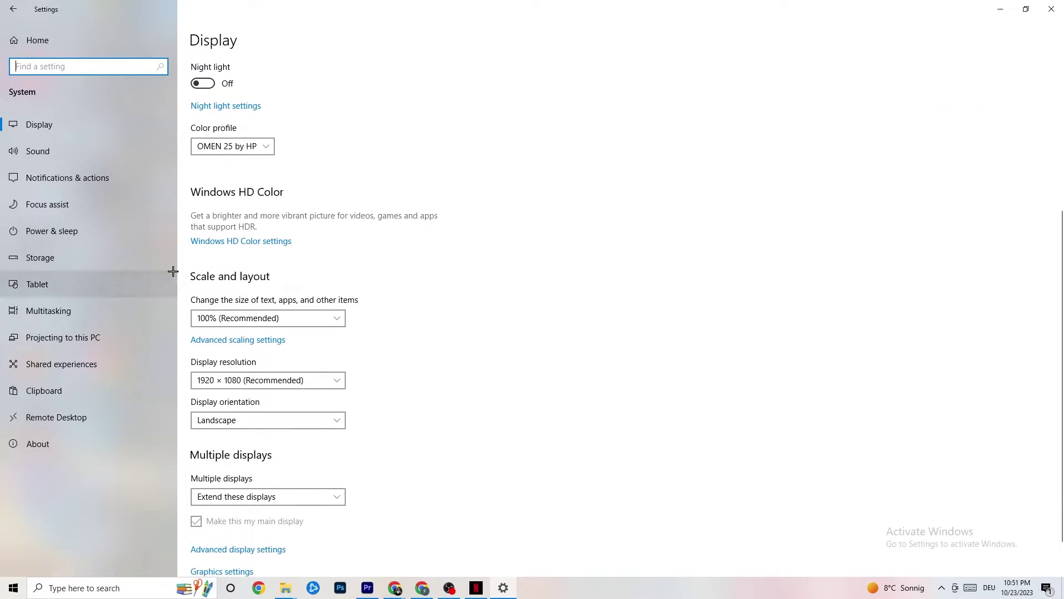
left_click(271, 274)
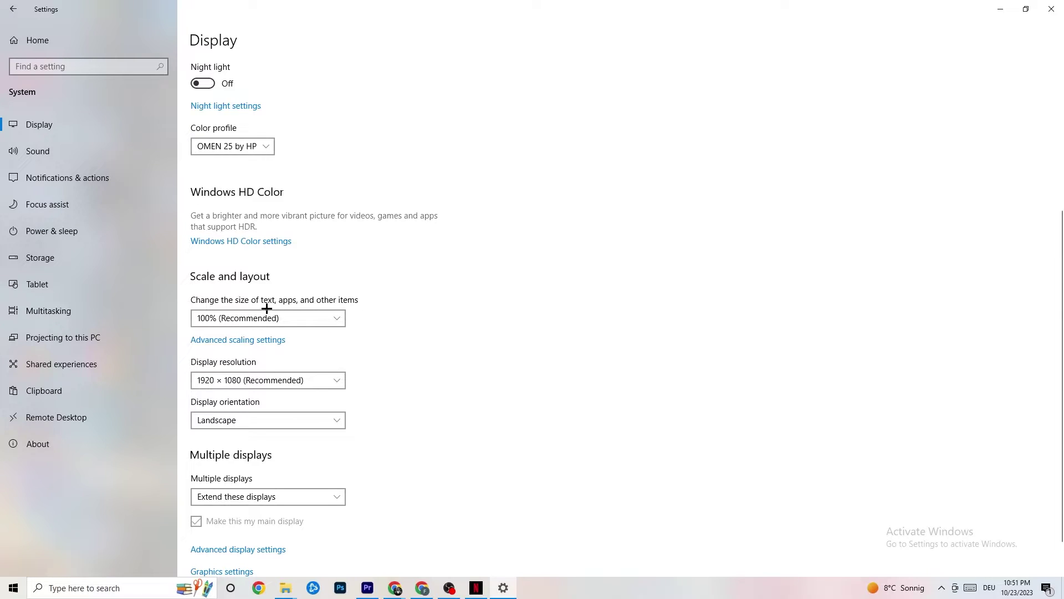
left_click(336, 312)
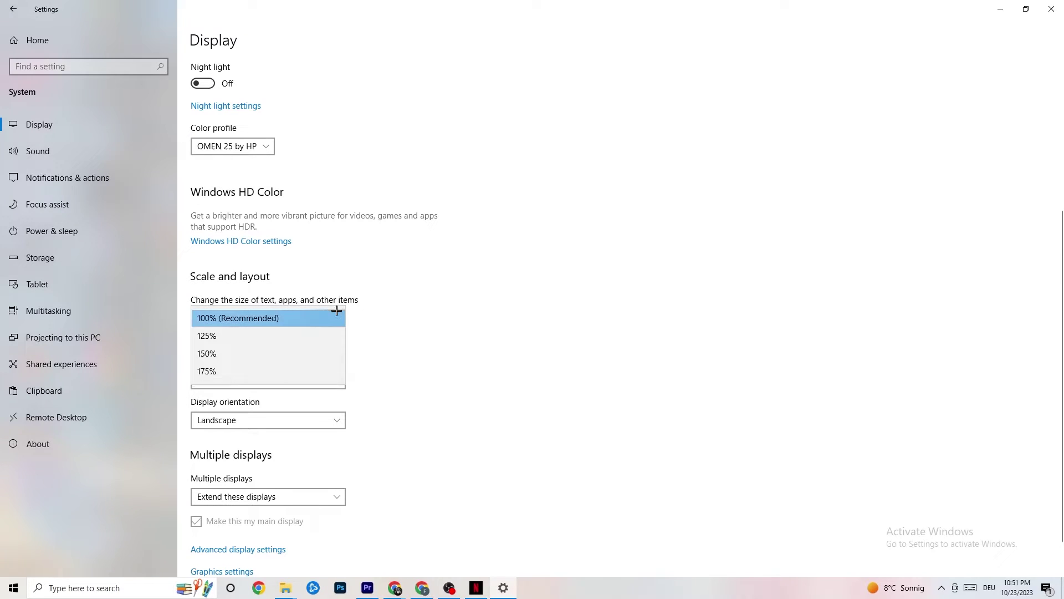
left_click(482, 272)
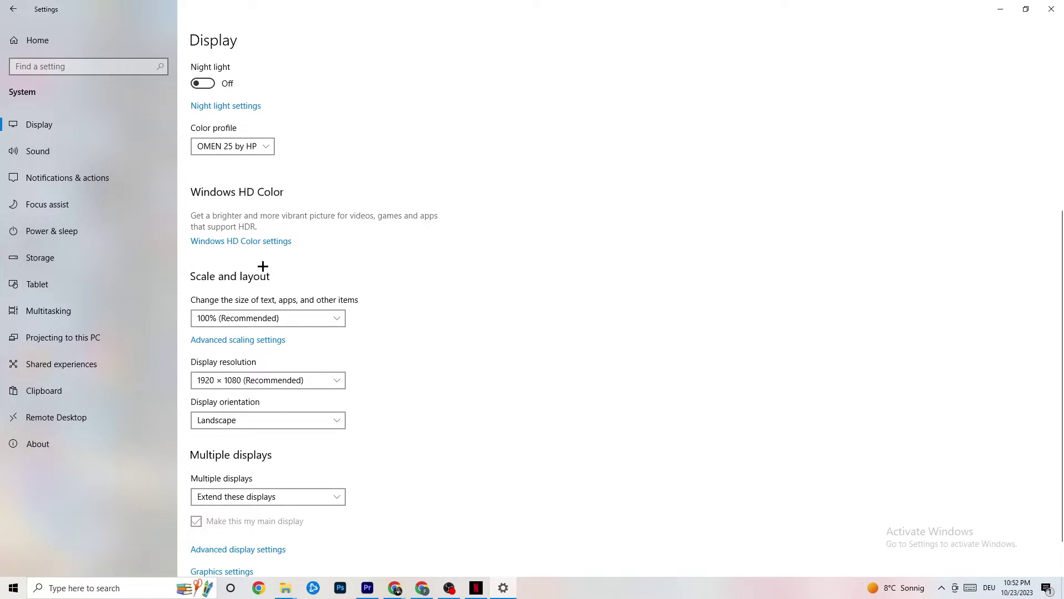
left_click(71, 229)
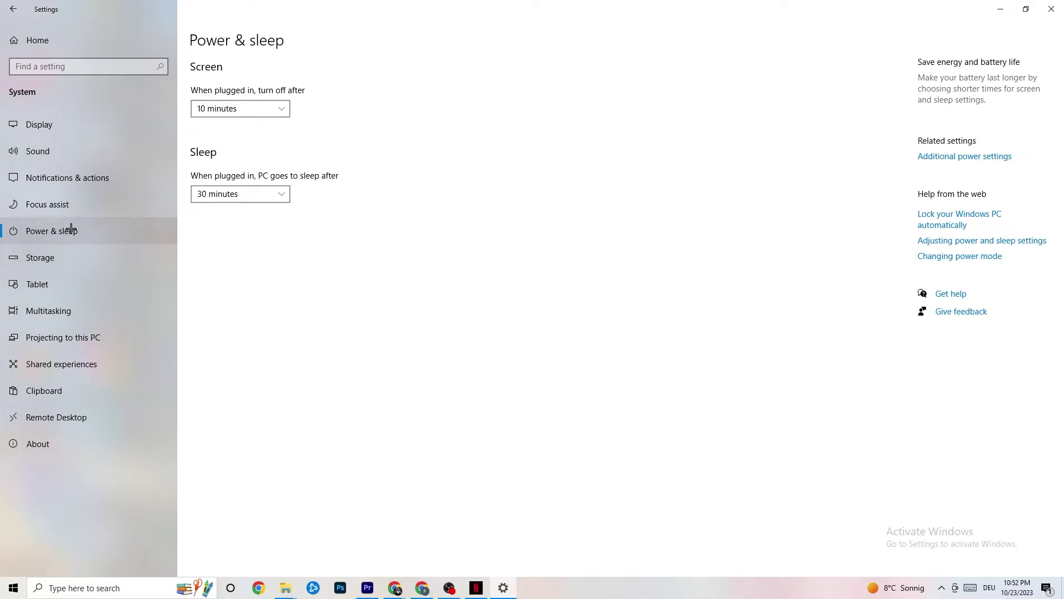
left_click(975, 157)
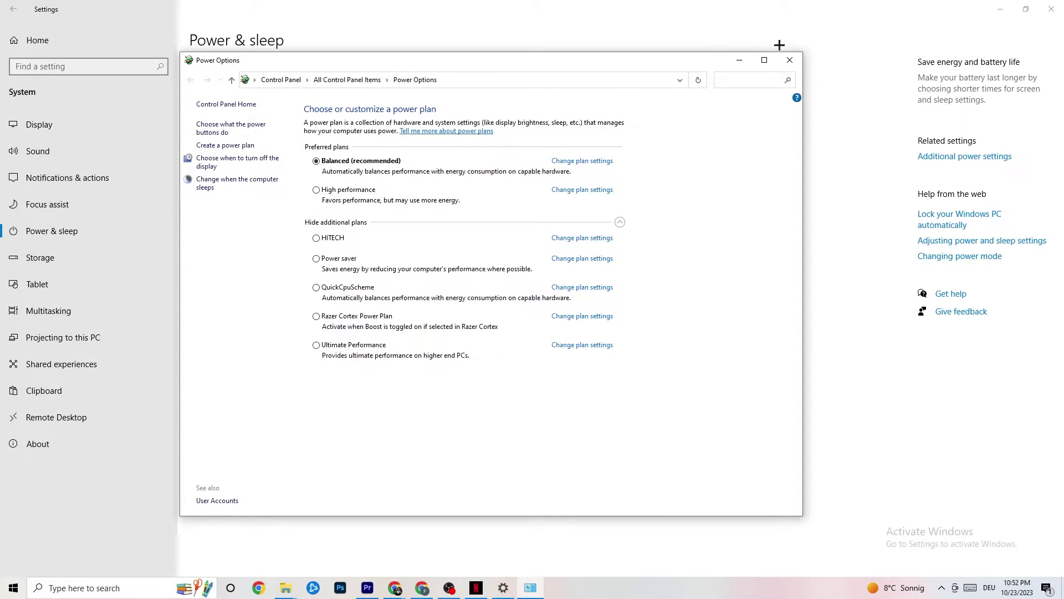
left_click(788, 62)
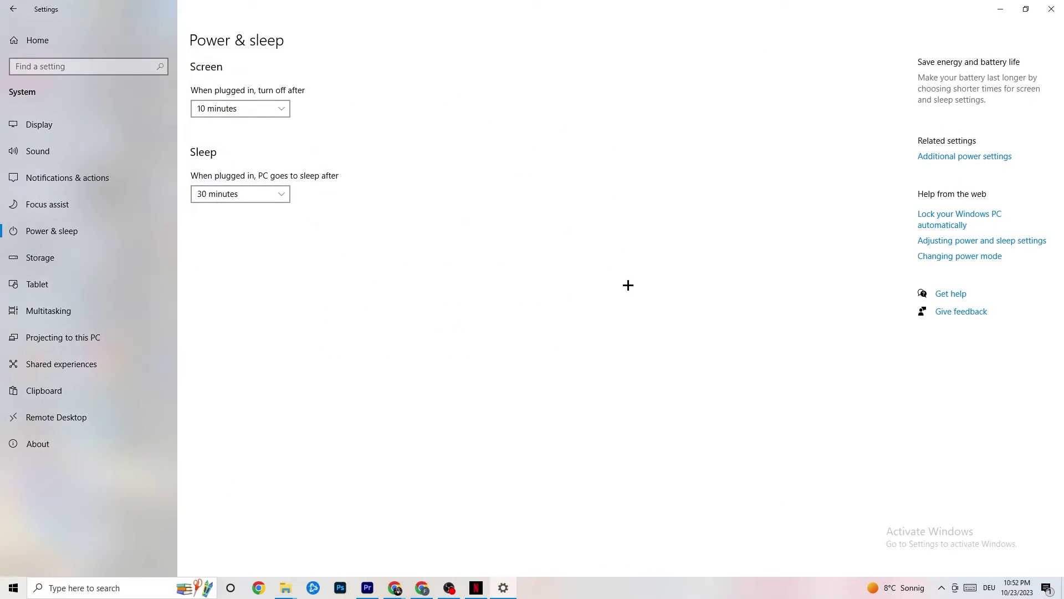
Step: Open Storage Sense configuration and confirm it runs Every week
left_click(76, 260)
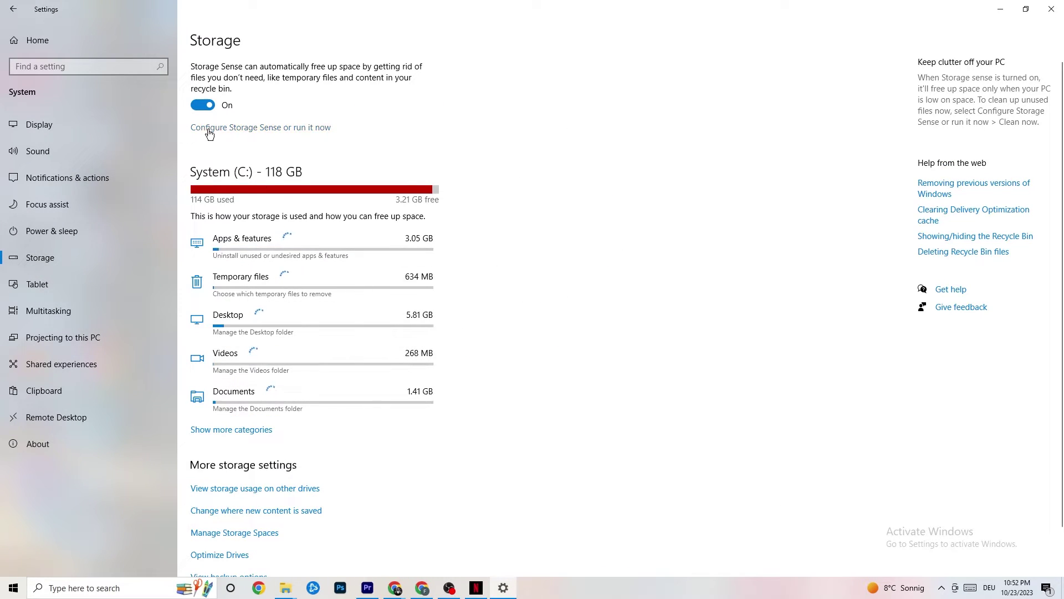
left_click(296, 128)
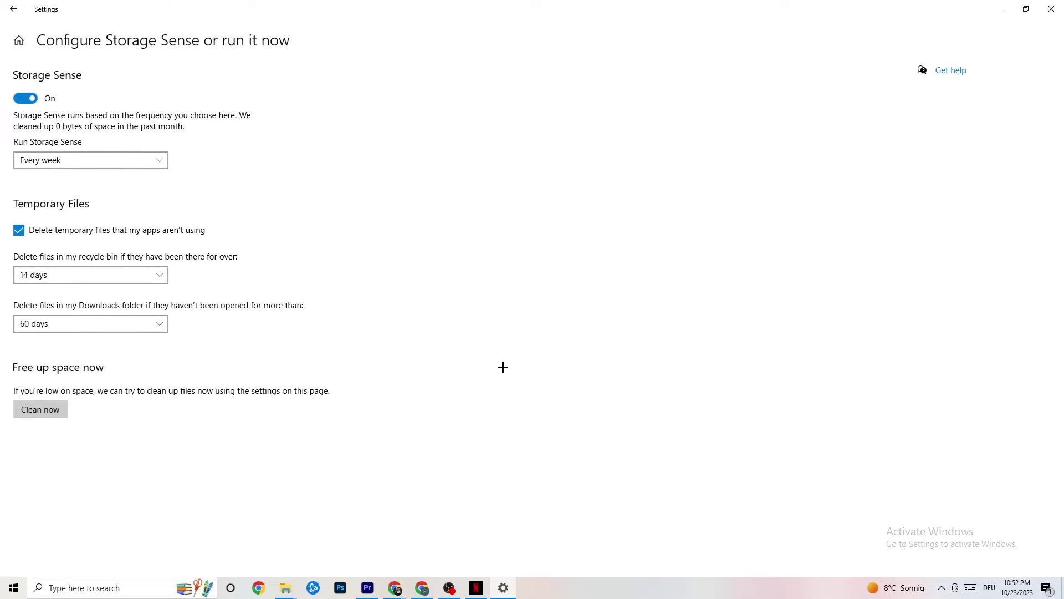
left_click(126, 157)
left_click(430, 207)
left_click(62, 161)
left_click(228, 90)
Step: Keep recycle bin deletion at 14 days and return to the Settings home page
left_click(114, 276)
left_click(441, 235)
left_click(22, 11)
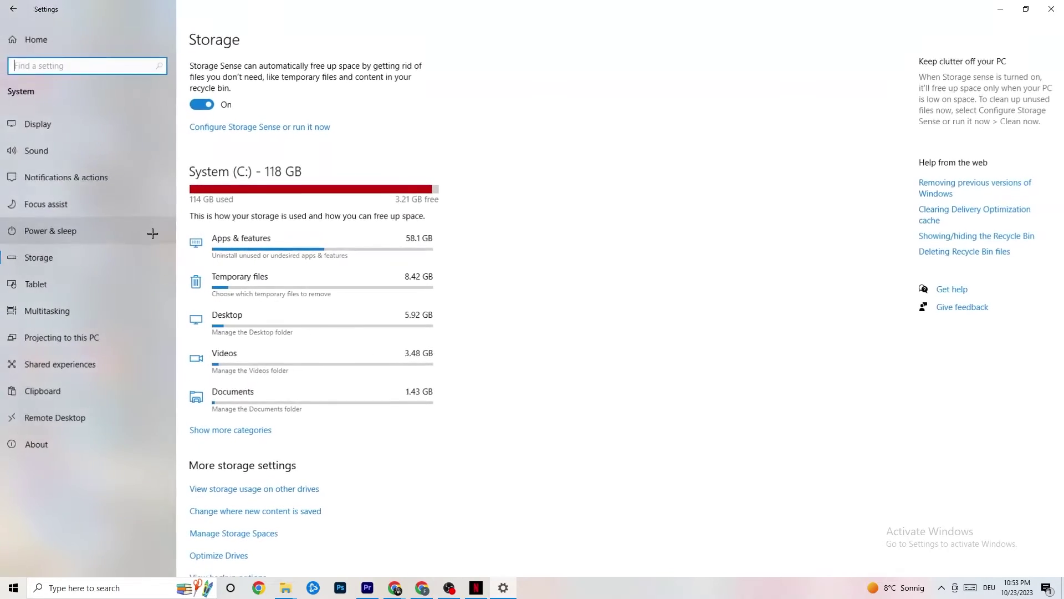
left_click(12, 10)
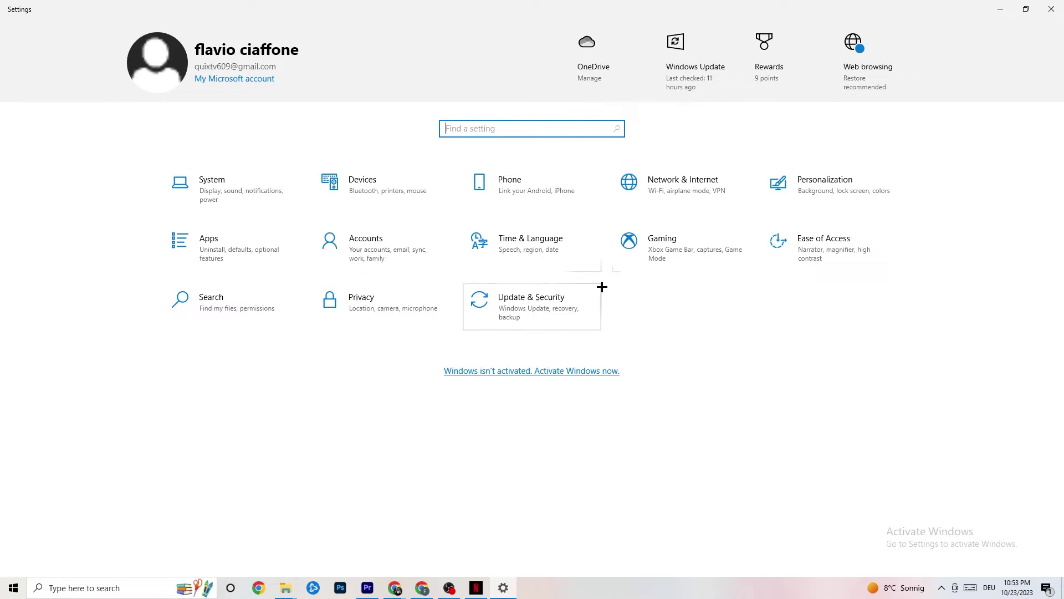
Step: Confirm Xbox Game Bar is Off, then view Captures with background recording off
left_click(685, 250)
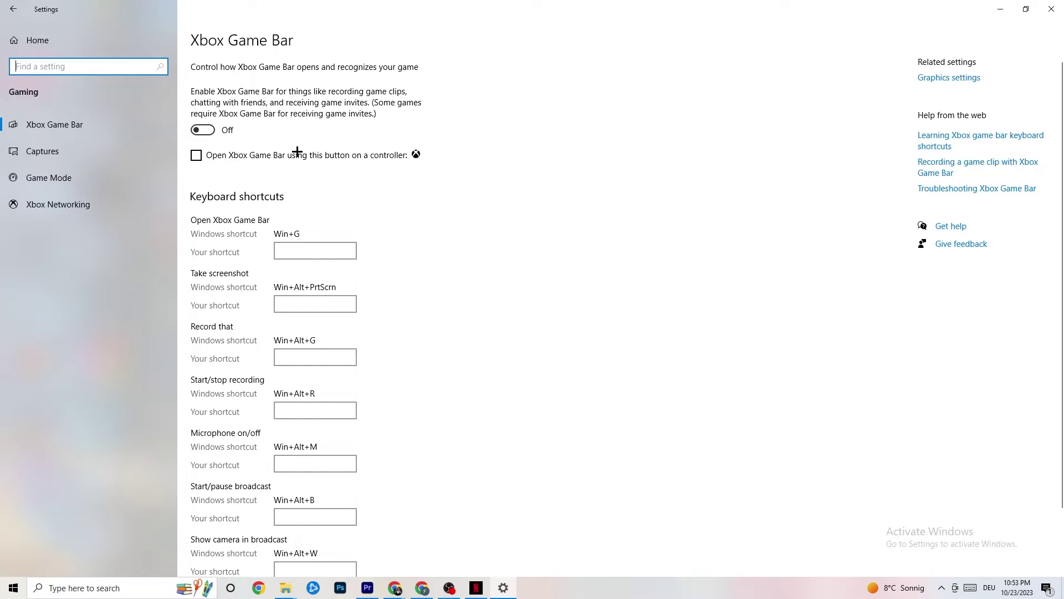
left_click(70, 144)
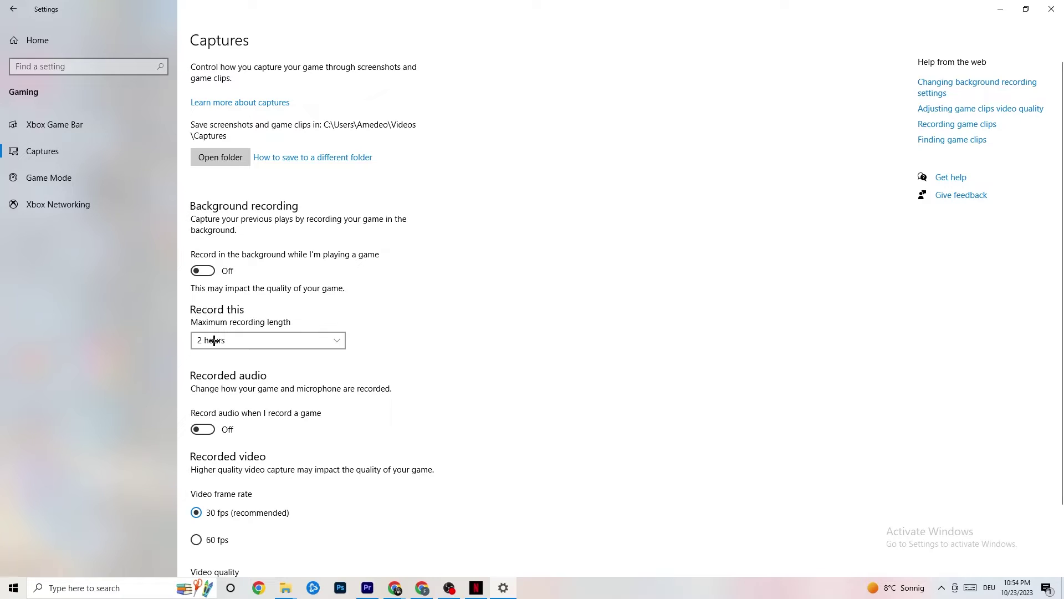
Step: Confirm the Game Mode toggle is On, then close Settings
left_click(65, 178)
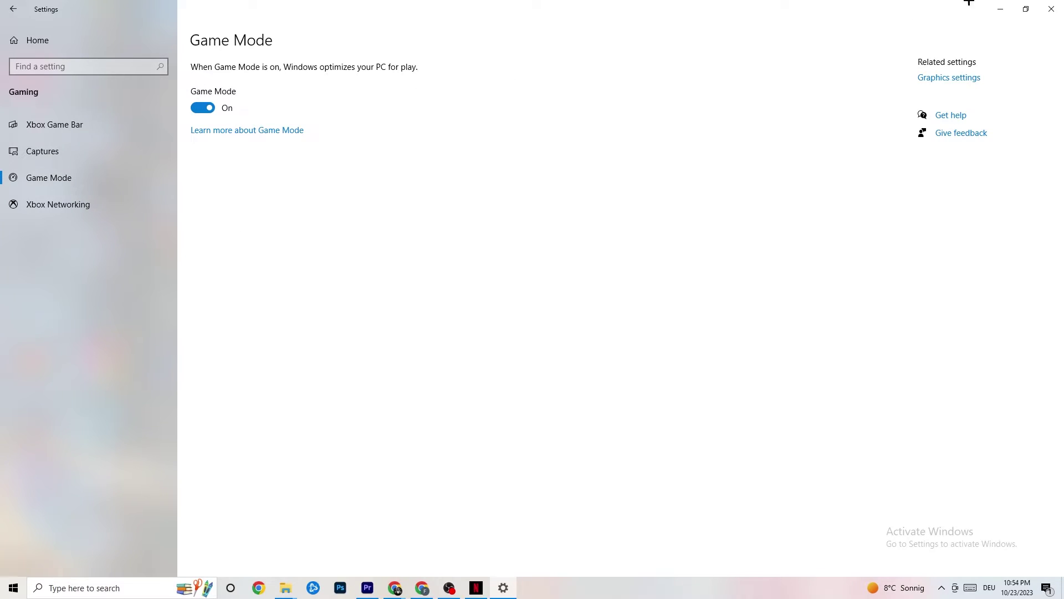
left_click(1047, 9)
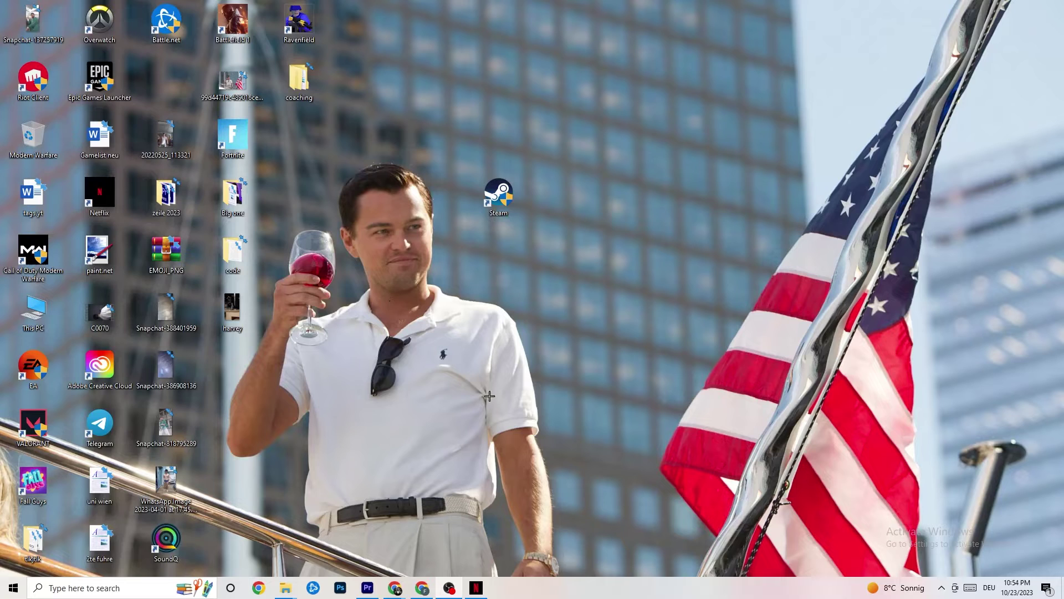
Step: Launch Task Manager from the taskbar menu and maximize its window
right_click(544, 595)
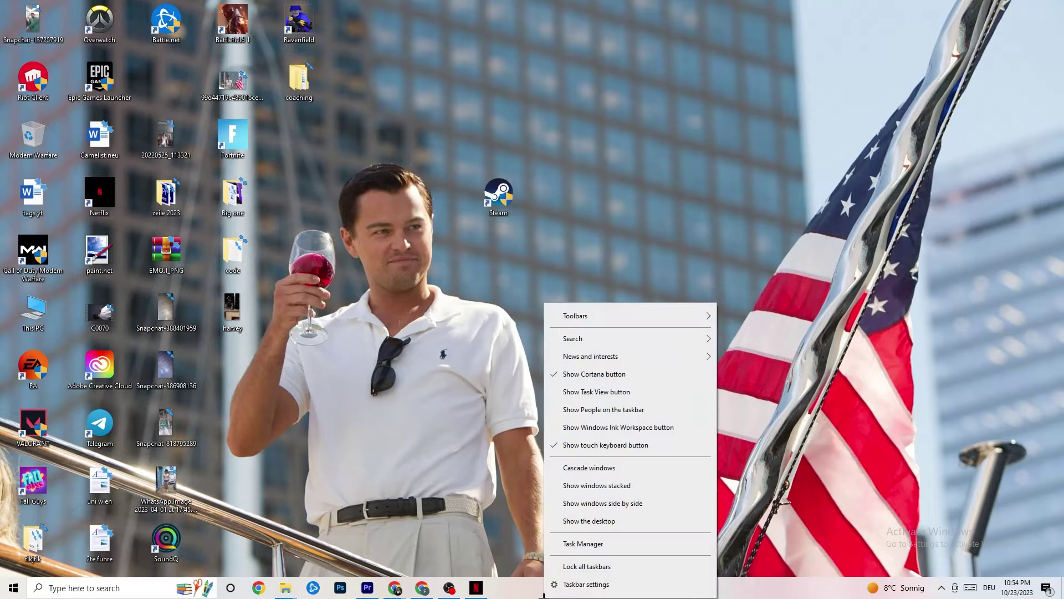
left_click(576, 544)
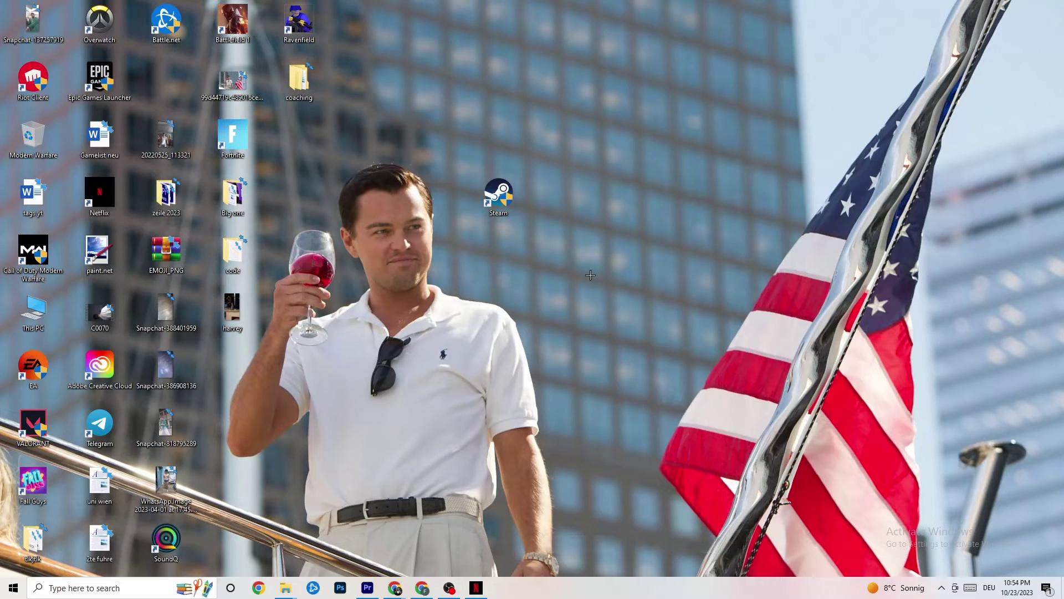
left_click(612, 32)
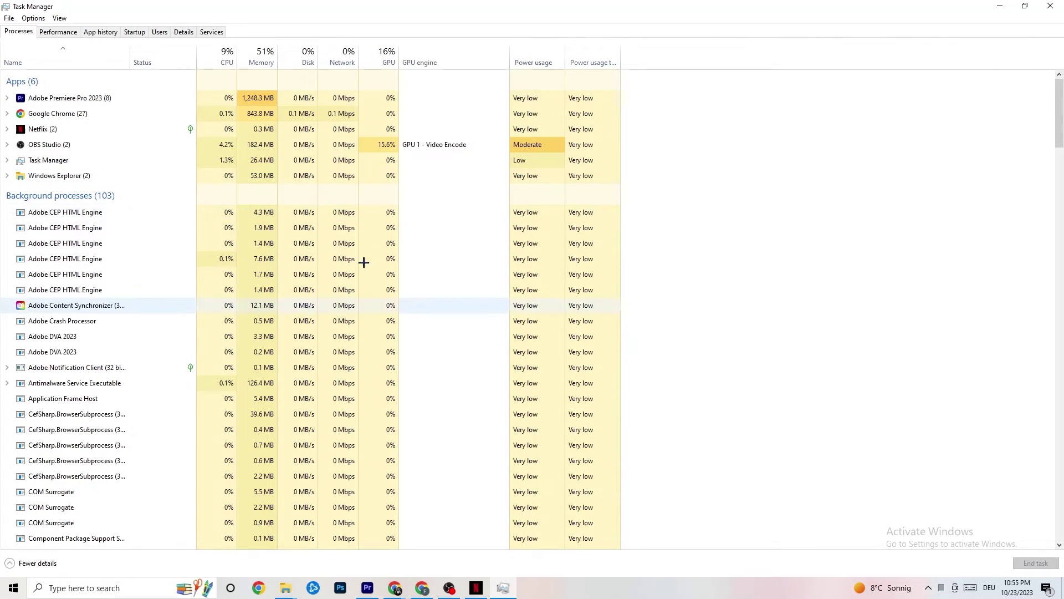
scroll(235, 414, "down", 3)
scroll(222, 388, "down", 4)
scroll(206, 360, "up", 7)
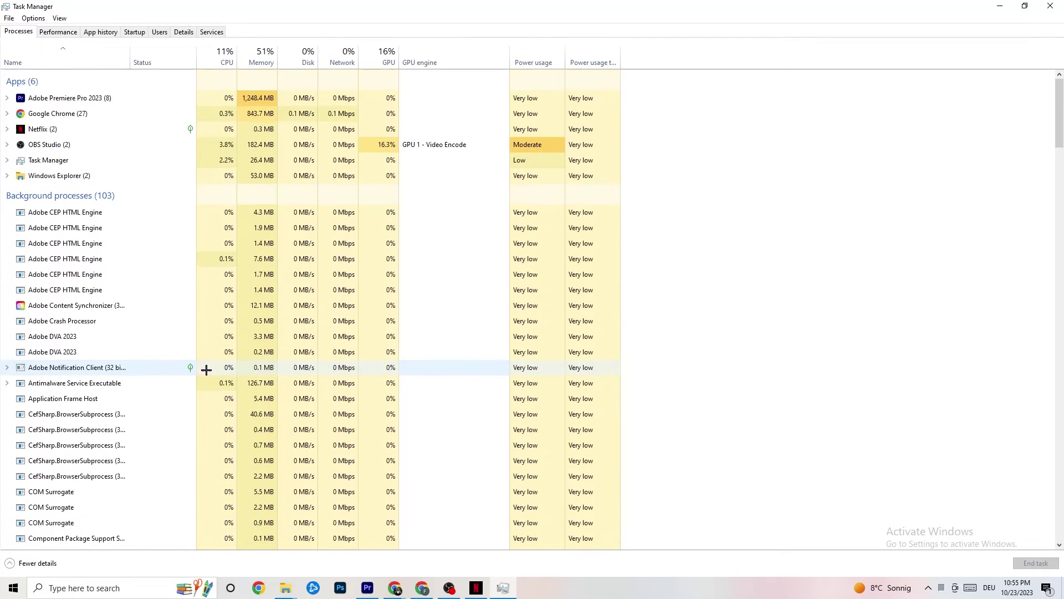
scroll(189, 326, "down", 3)
scroll(166, 322, "up", 4)
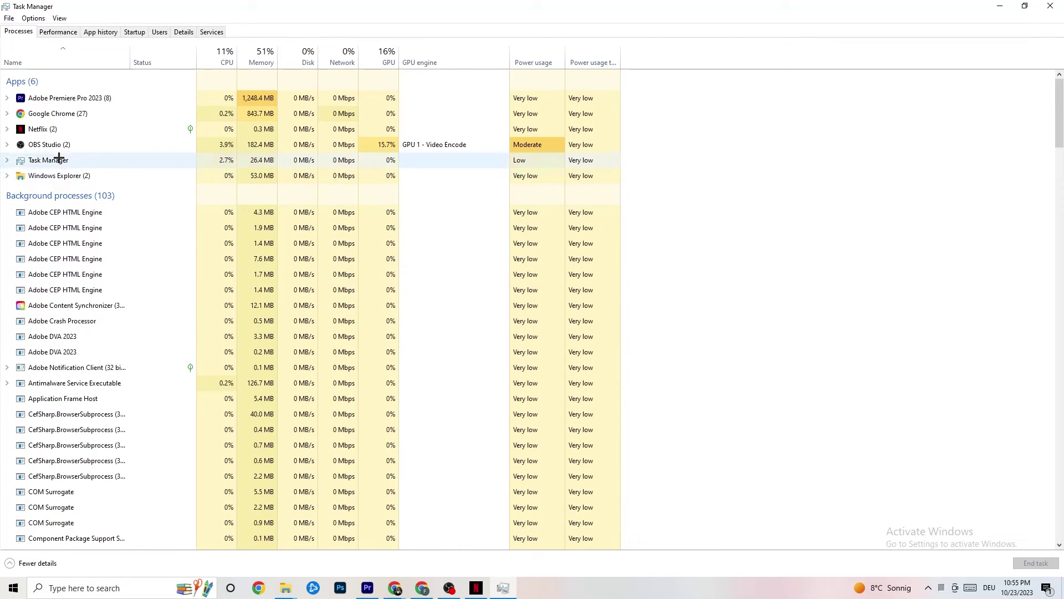
right_click(70, 130)
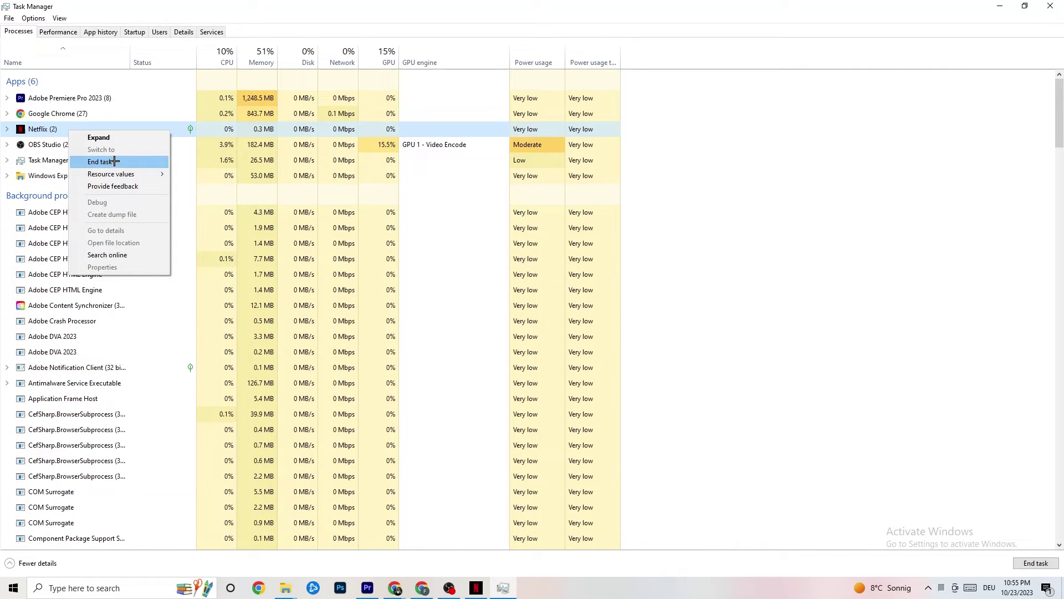
left_click(791, 178)
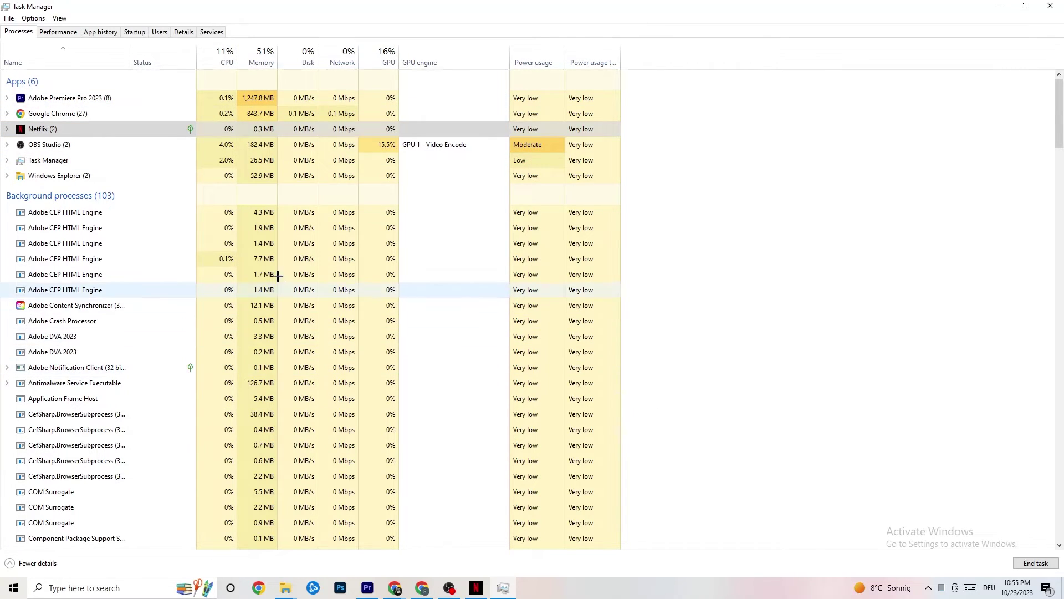
Step: Review Adobe Premiere Pro's Set priority options on the Details tab without changing them
left_click(174, 34)
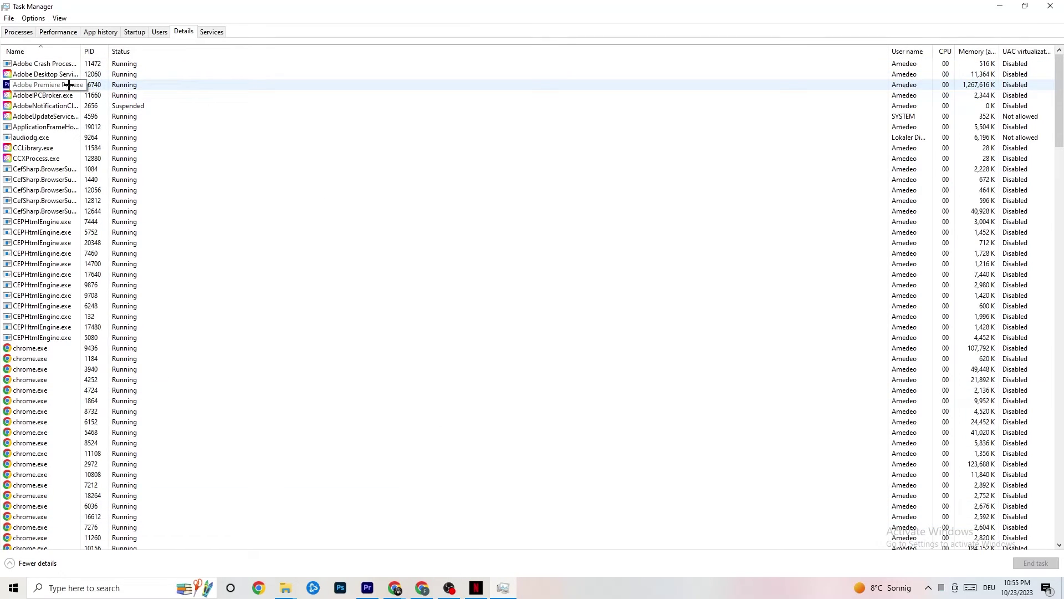
right_click(104, 87)
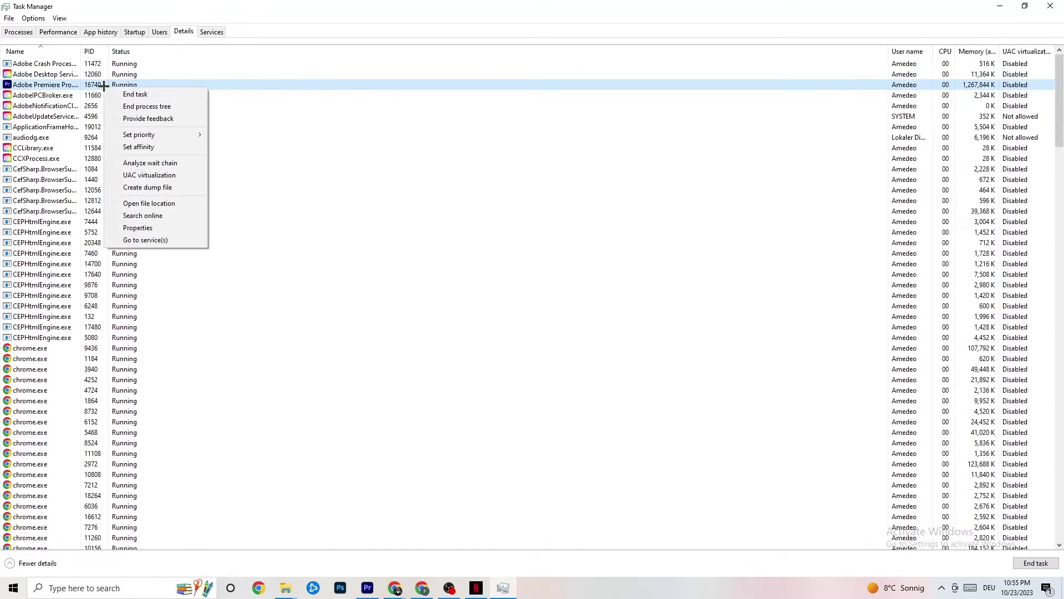
mouse_move(164, 134)
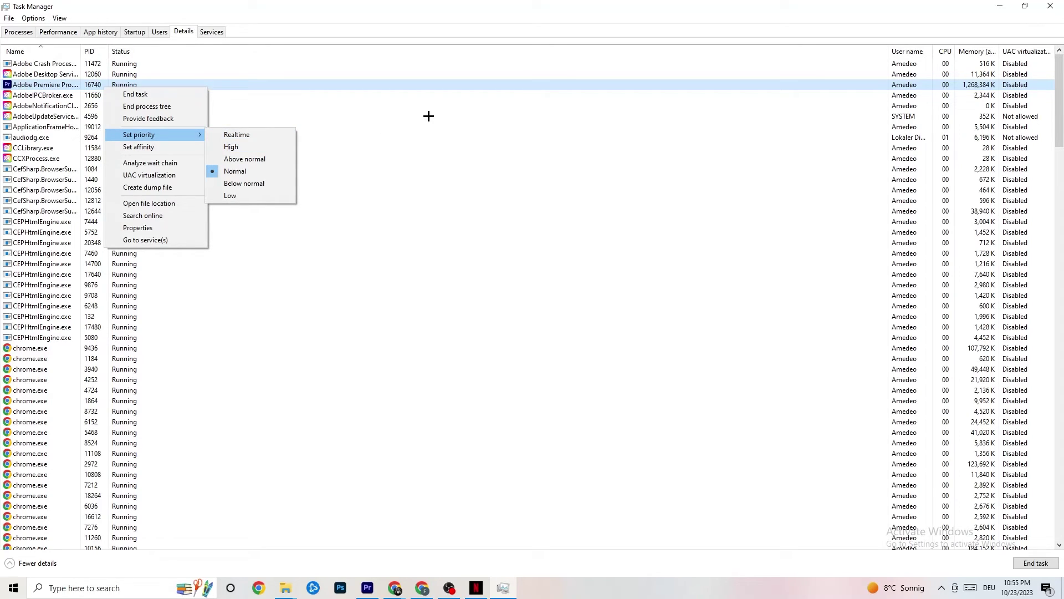
left_click(173, 135)
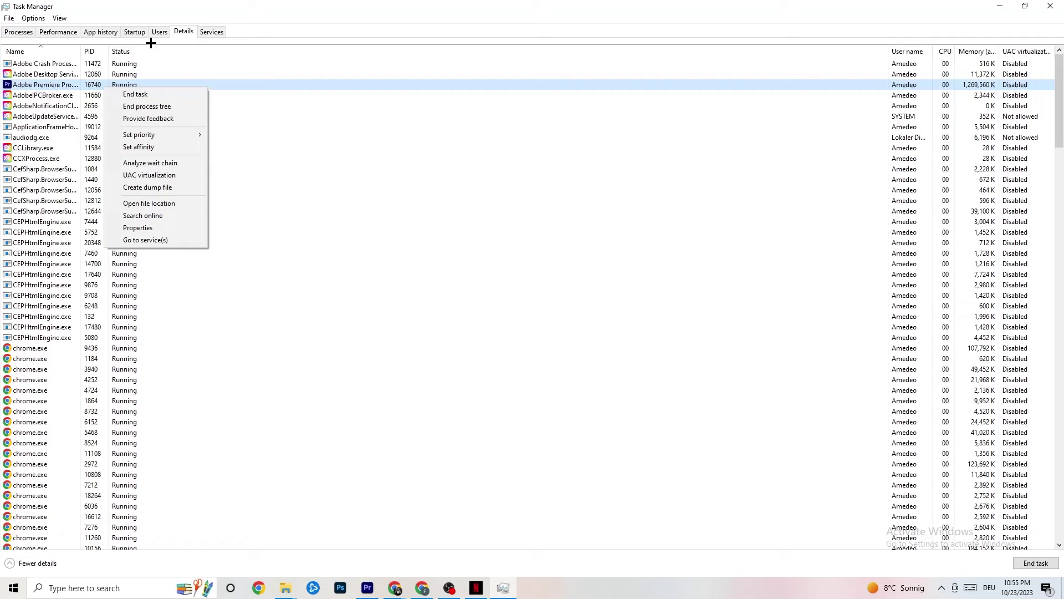
left_click(134, 31)
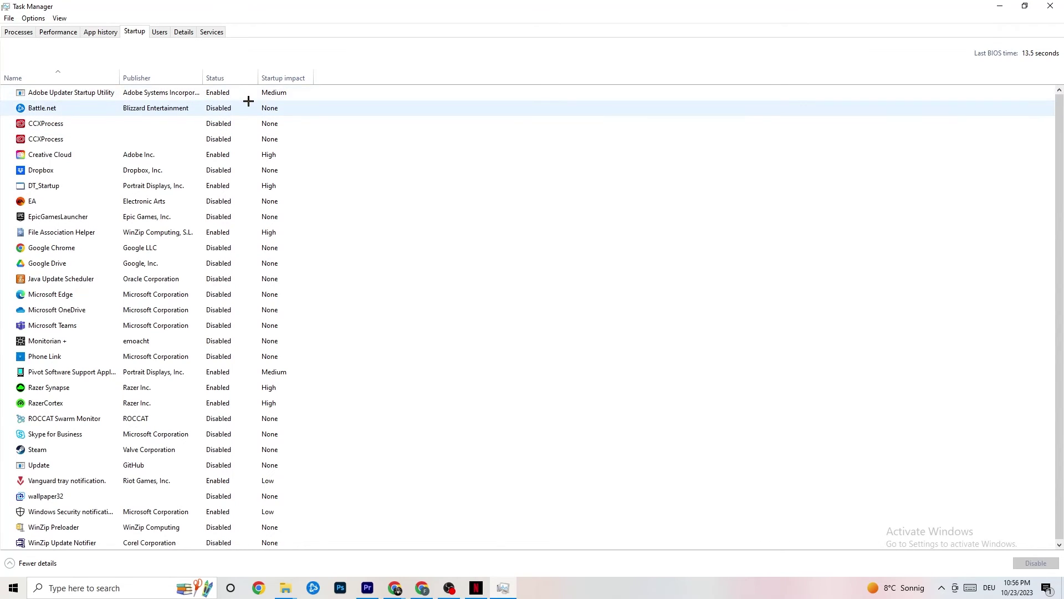
Step: Check the Enable/Disable options for Google Drive and Pivot Software startup entries, leaving both unchanged
right_click(152, 263)
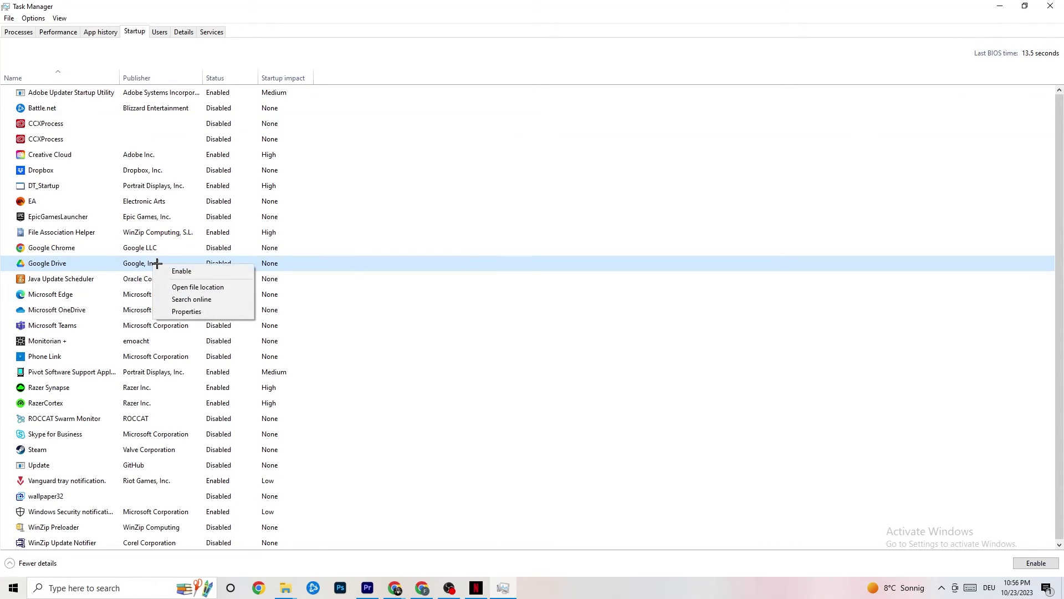
left_click(209, 373)
right_click(210, 374)
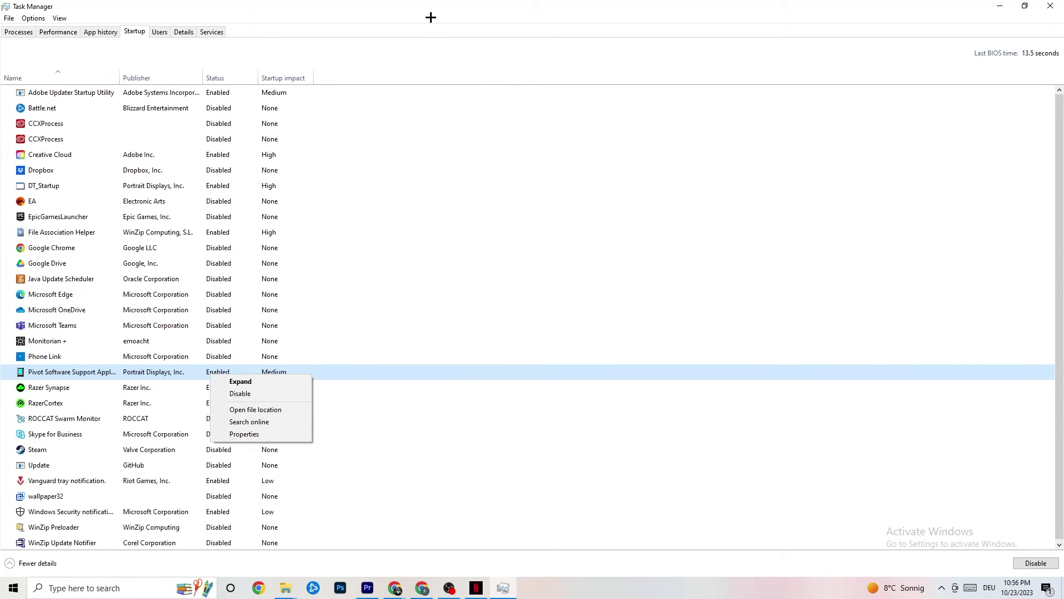
left_click(430, 17)
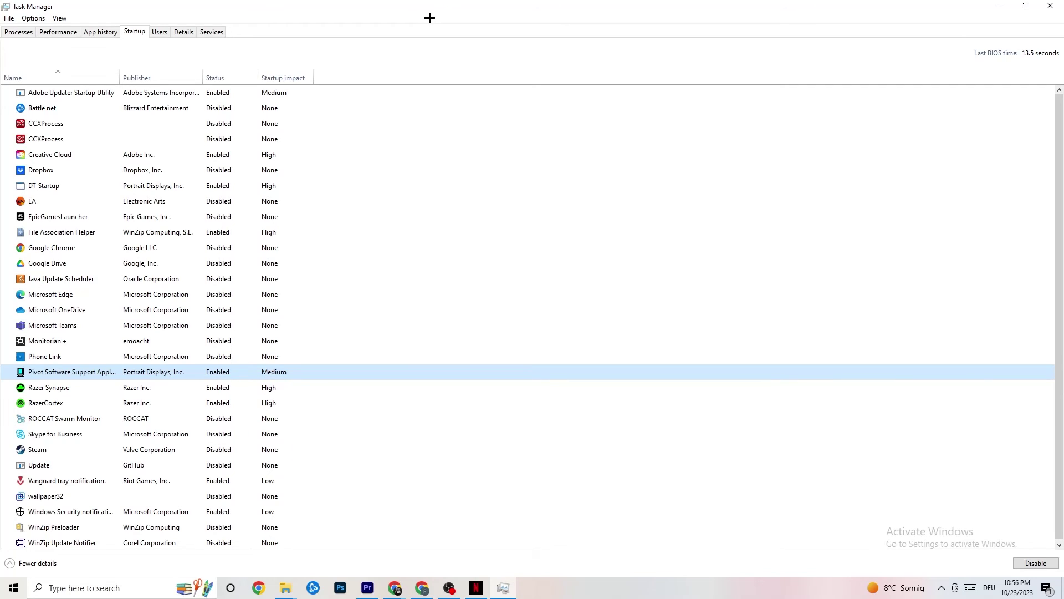